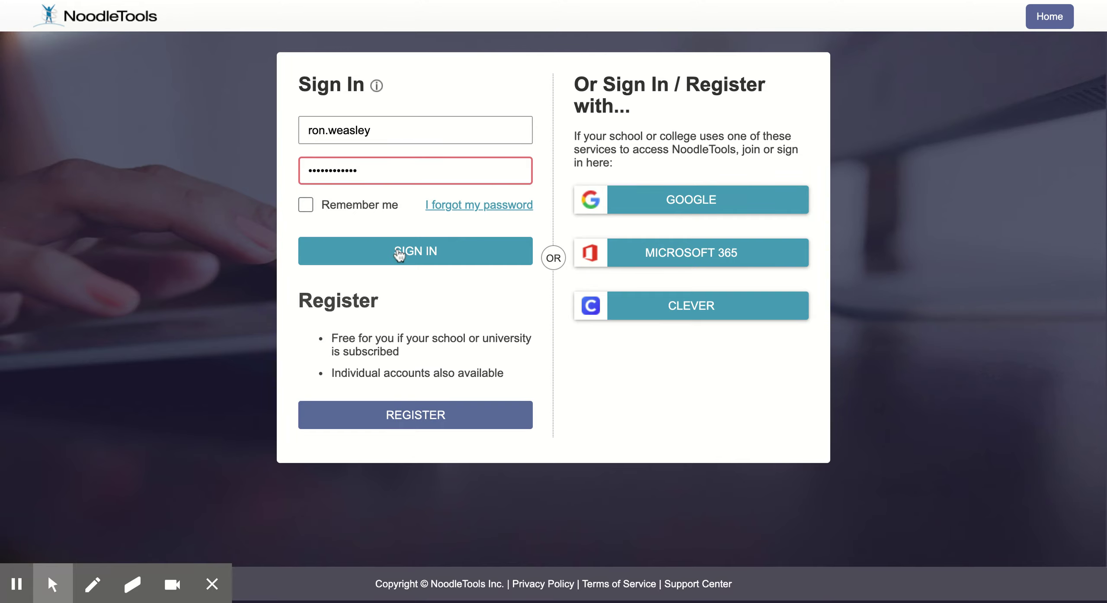
- Sign in with the entered account credentials and look at the account options
click(399, 254)
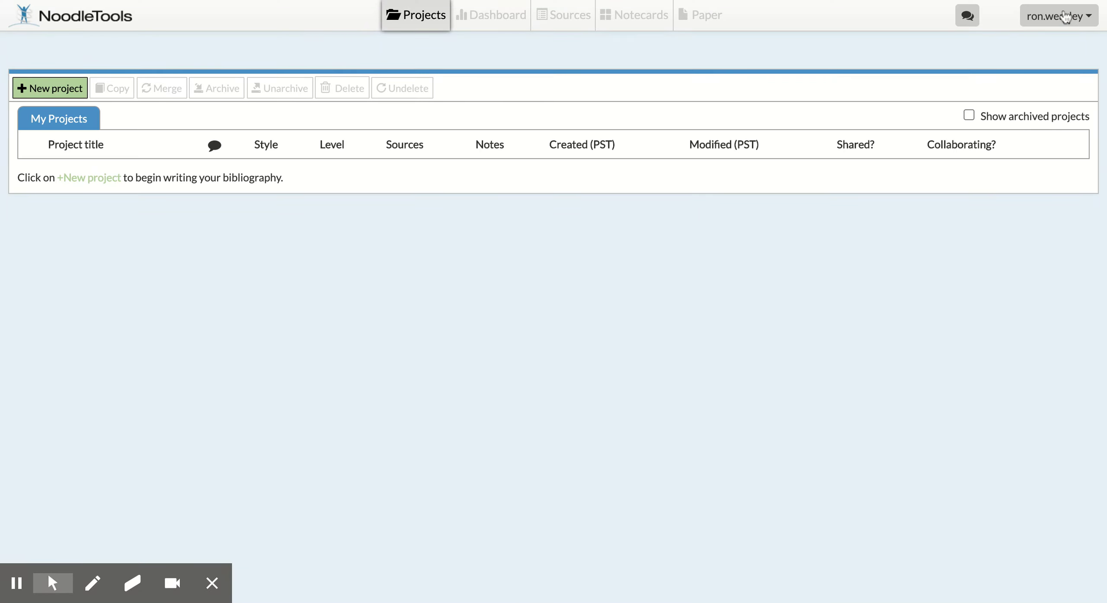
click(1087, 18)
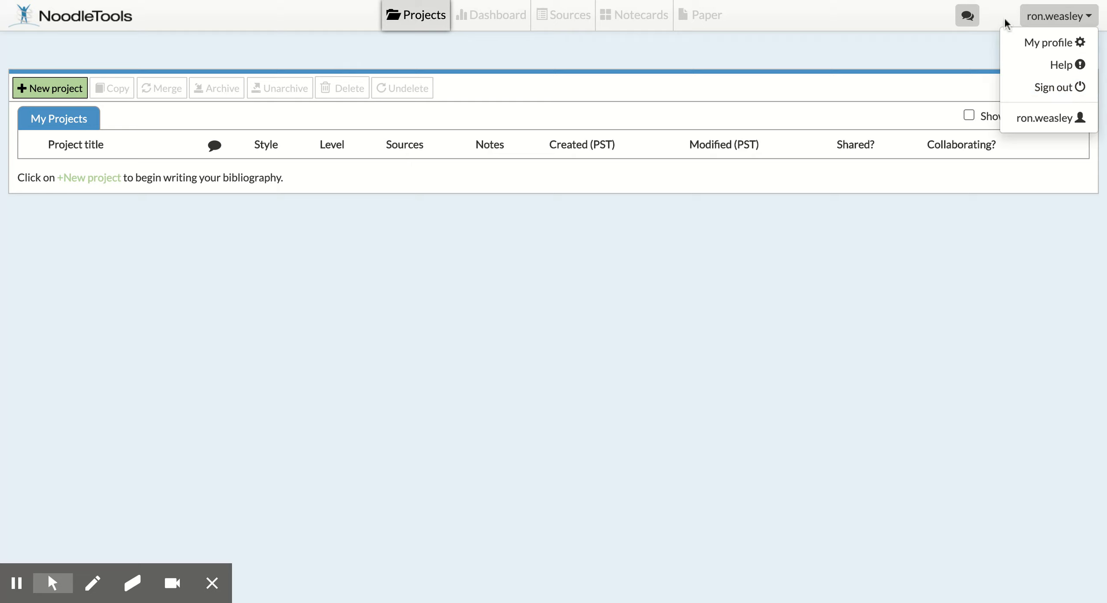
click(920, 54)
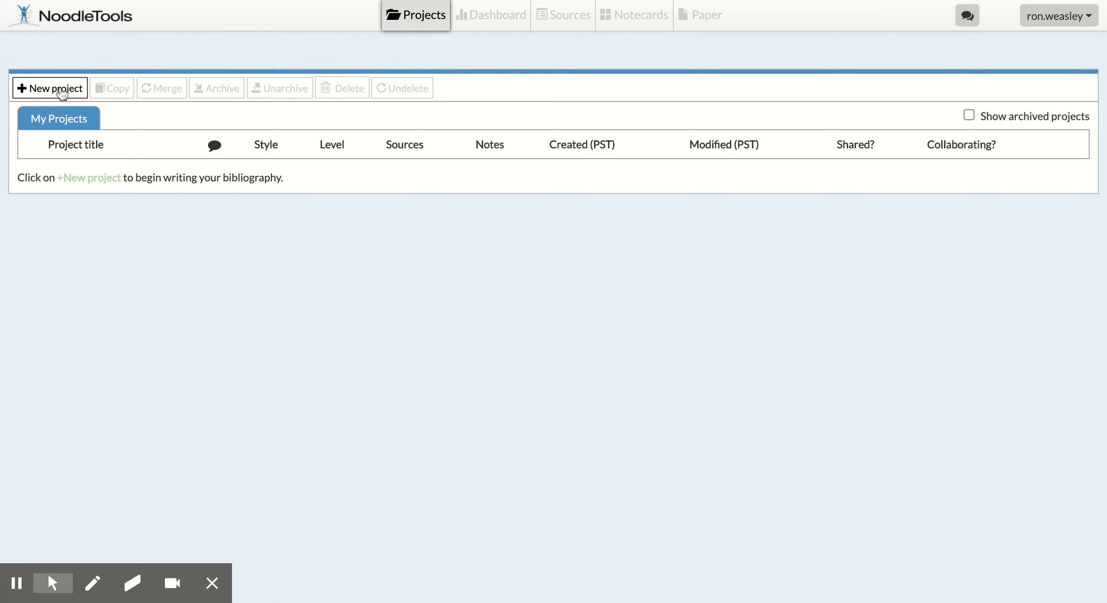
- Create a new project titled "Science Fair" with MLA citation style and the Junior citation level
click(62, 91)
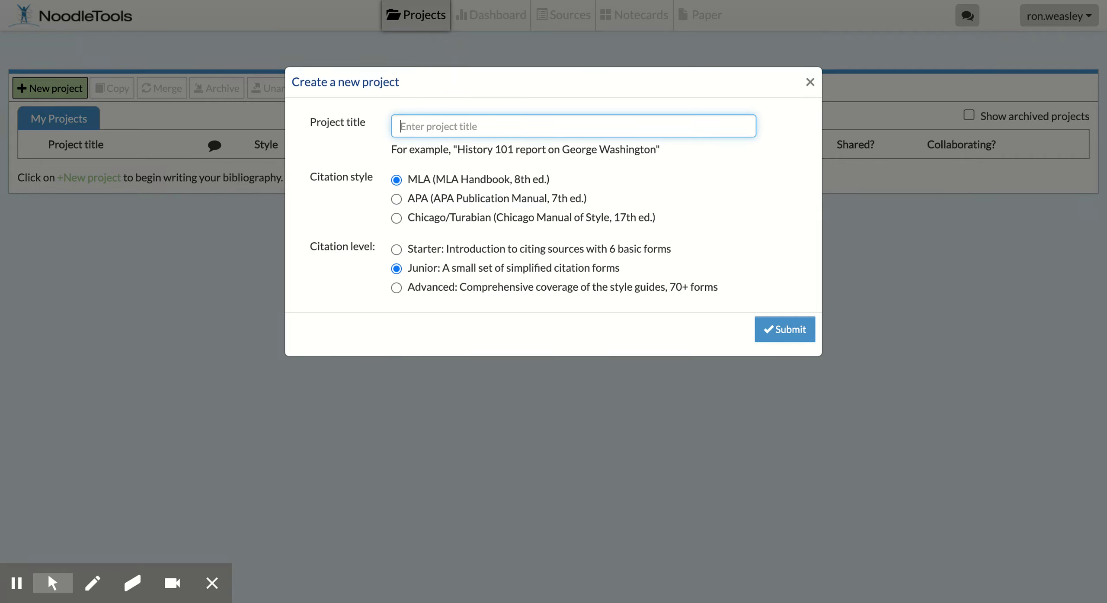
text(Science Fair)
click(792, 330)
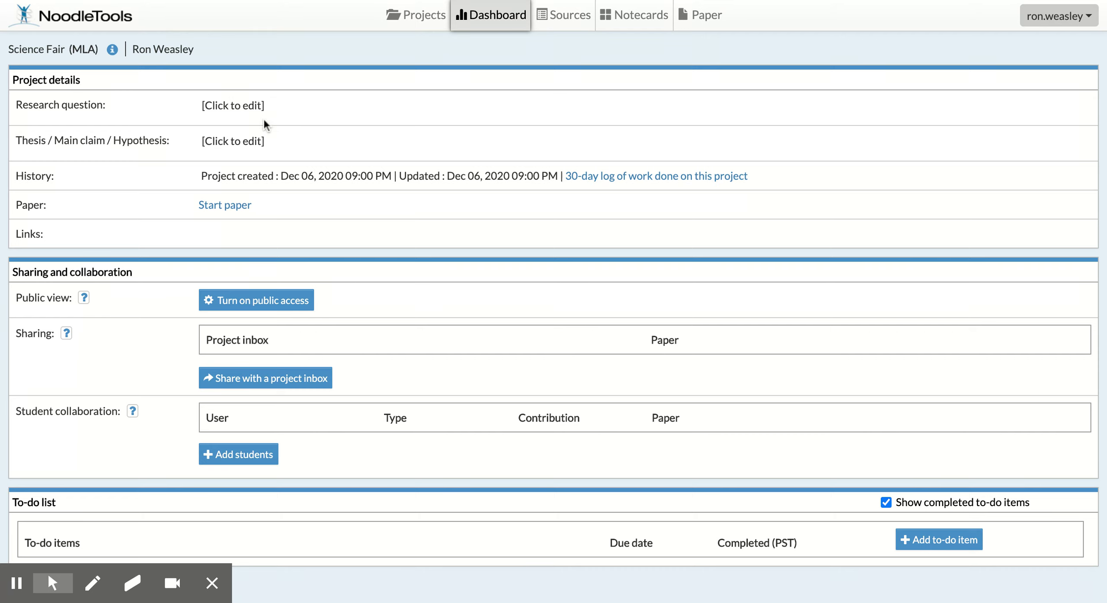
- Open the research question and thesis entries for editing and leave both blank
click(247, 105)
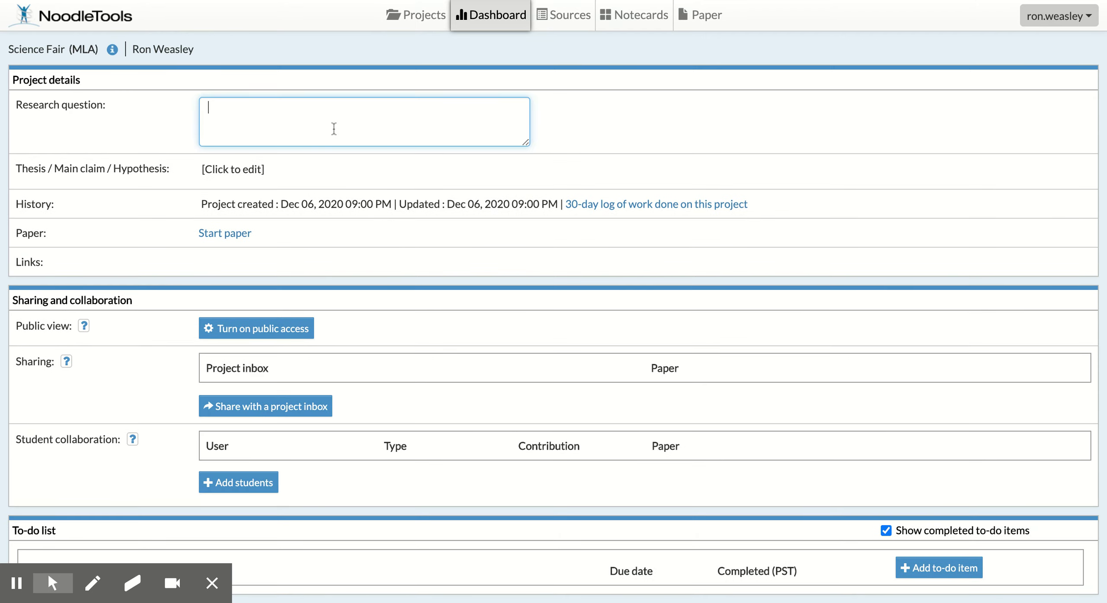
click(242, 169)
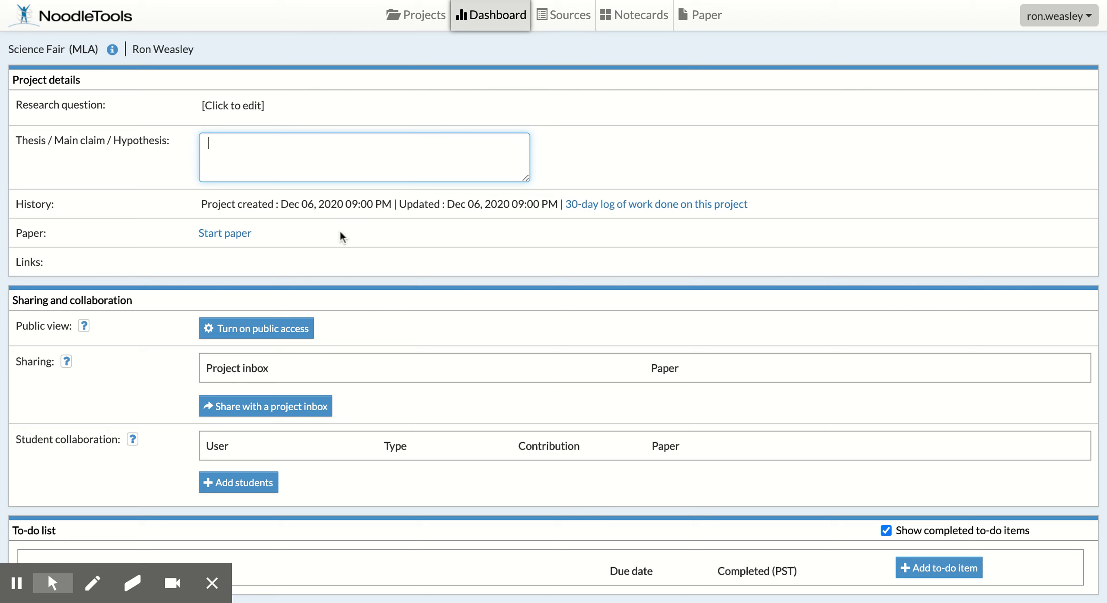
click(323, 240)
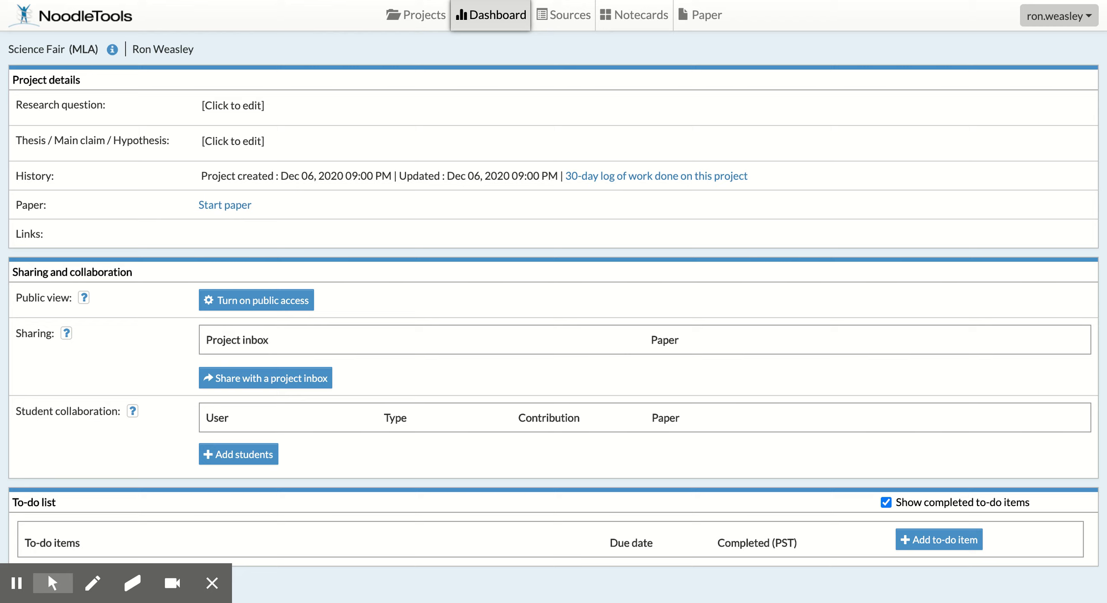
- Review the personal profile details and return to the project dashboard without saving changes
click(1051, 18)
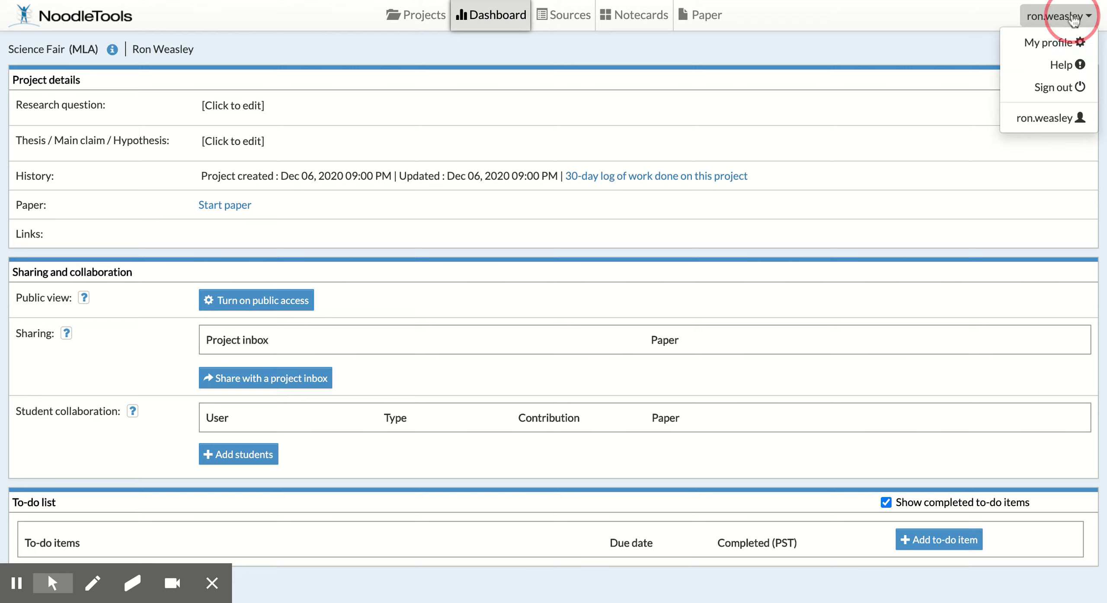
click(1050, 43)
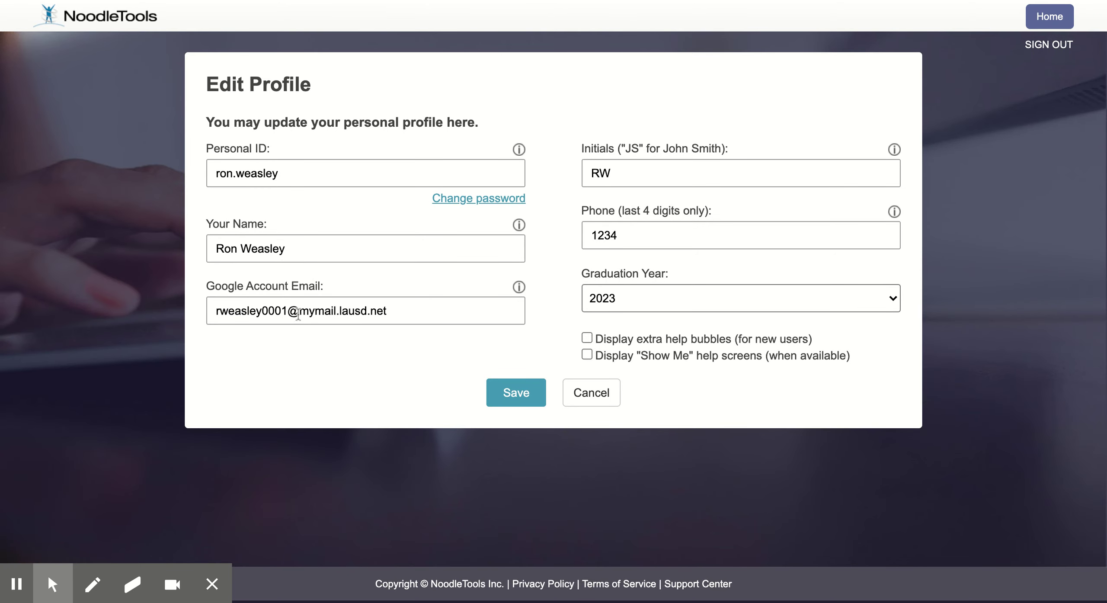
click(587, 401)
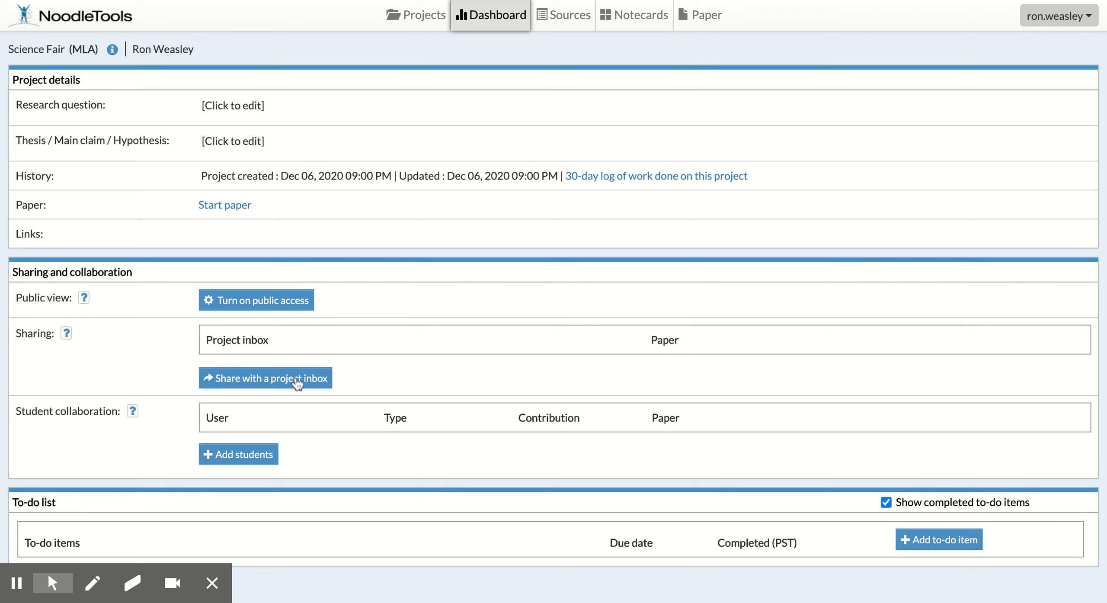
- Share the Science Fair project with the teacher's Period 6 project inbox
click(296, 381)
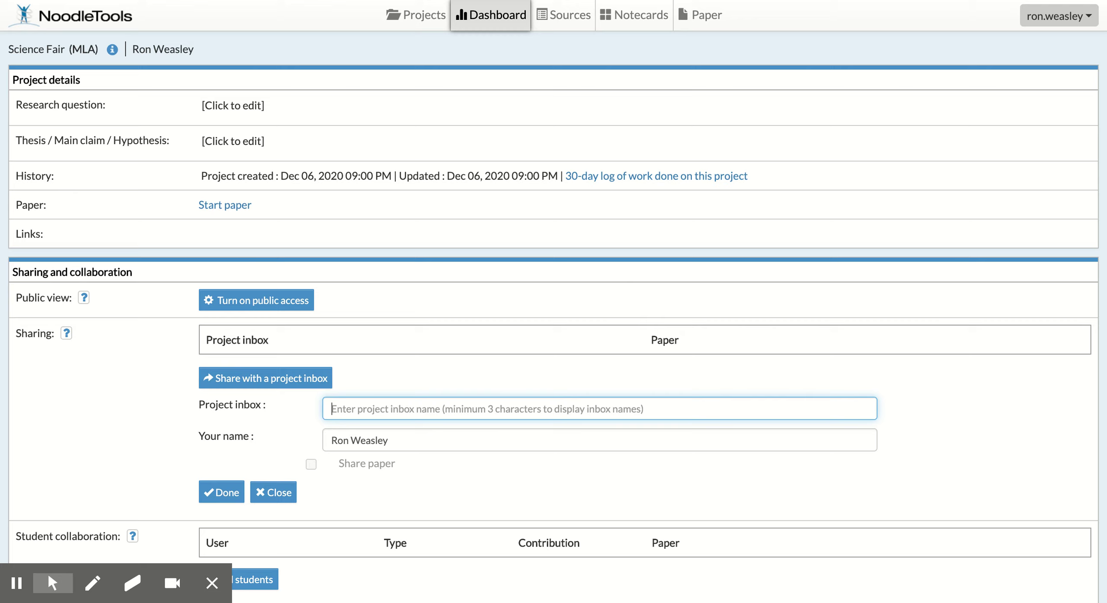
text(Paisano)
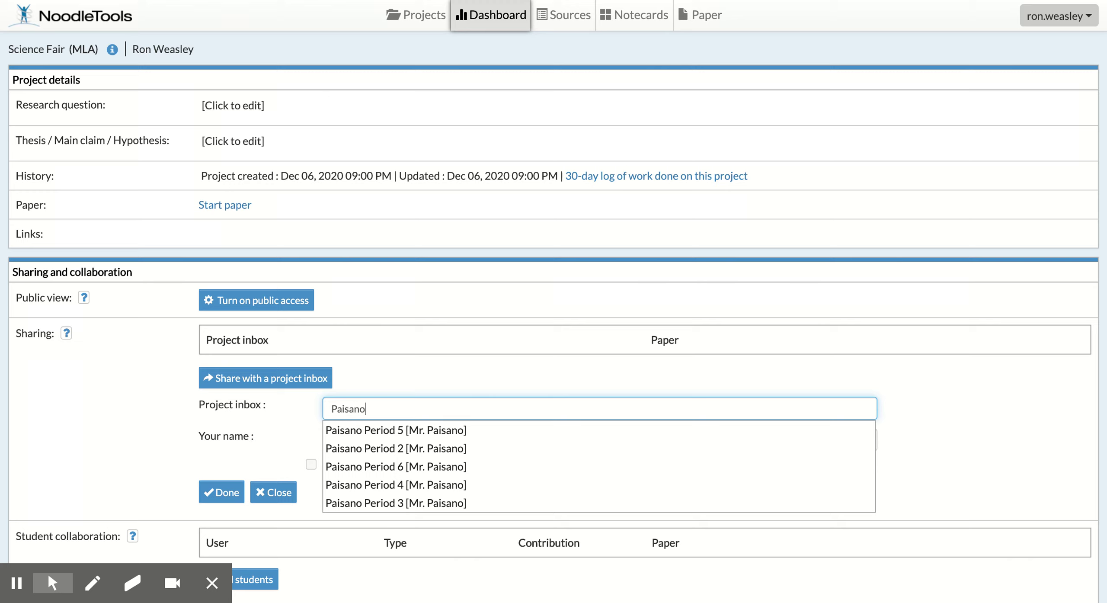
text(Period 6)
click(370, 466)
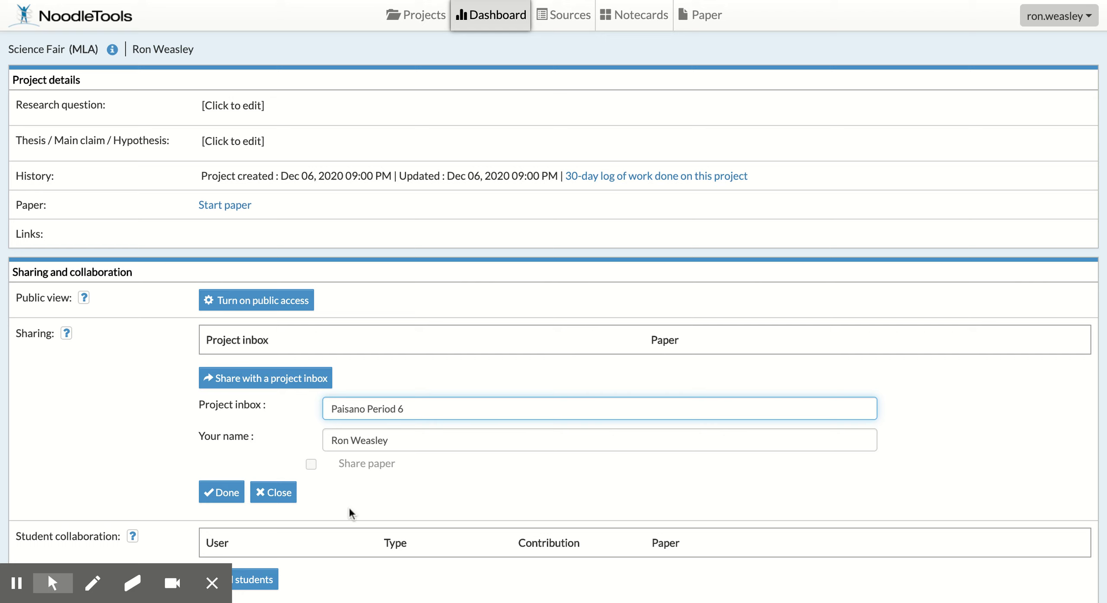
click(223, 497)
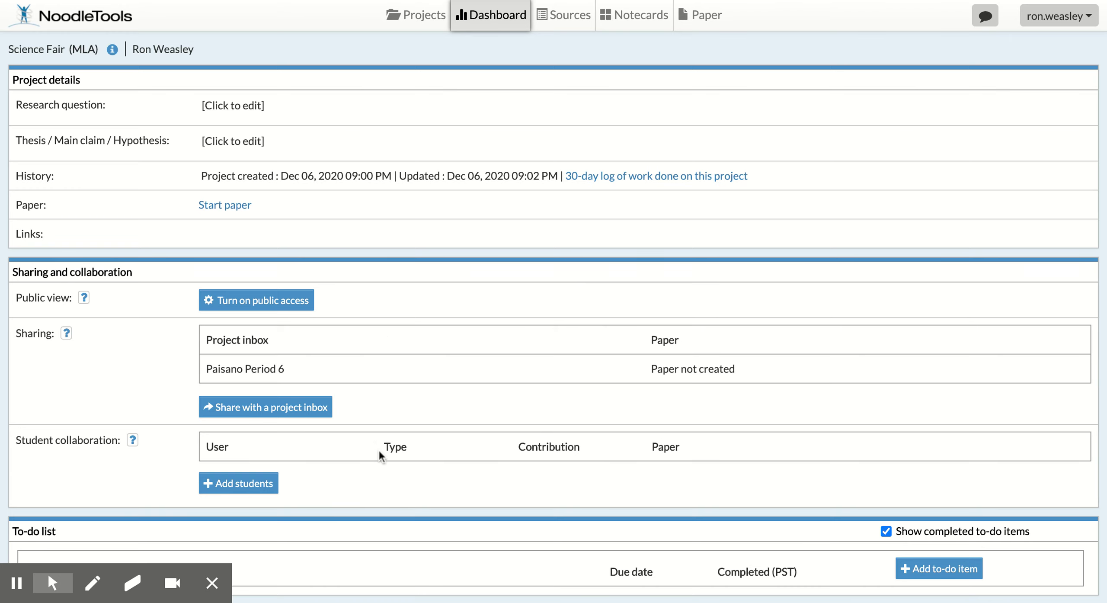
- Add the to-do item "Find a book source" with a due date of 12/11/2020
scroll(379, 453, down, 2)
scroll(380, 456, down, 5)
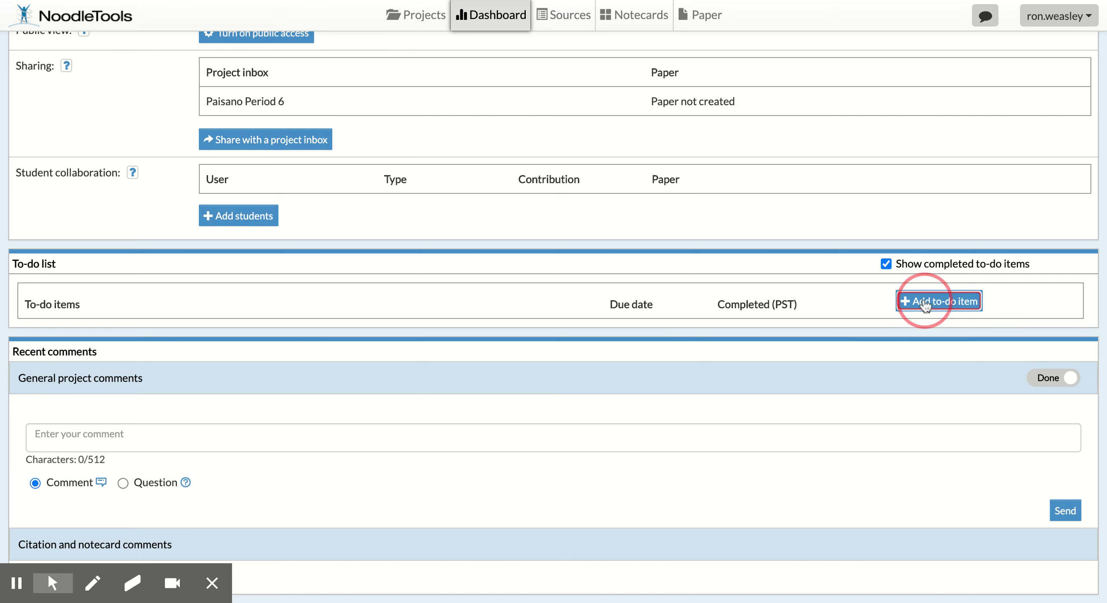
click(925, 307)
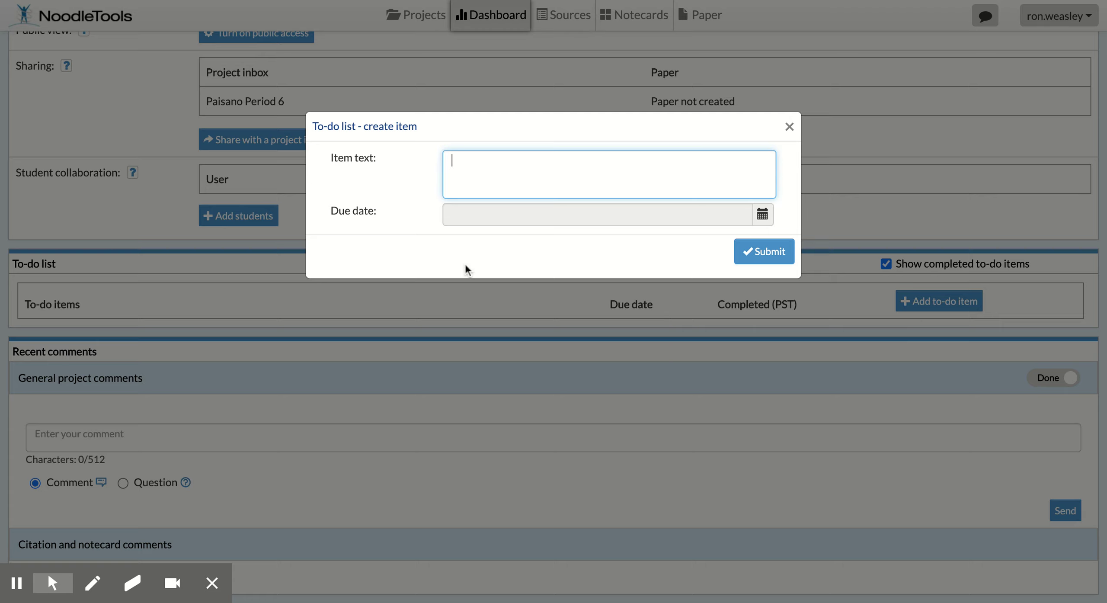
text(nd a book source)
click(763, 215)
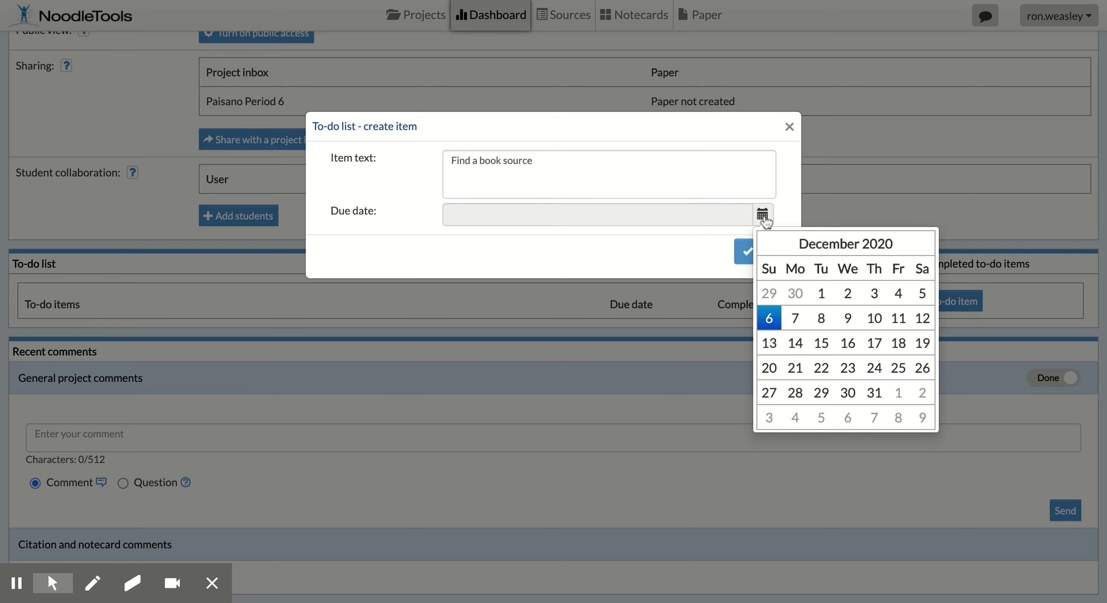
click(898, 318)
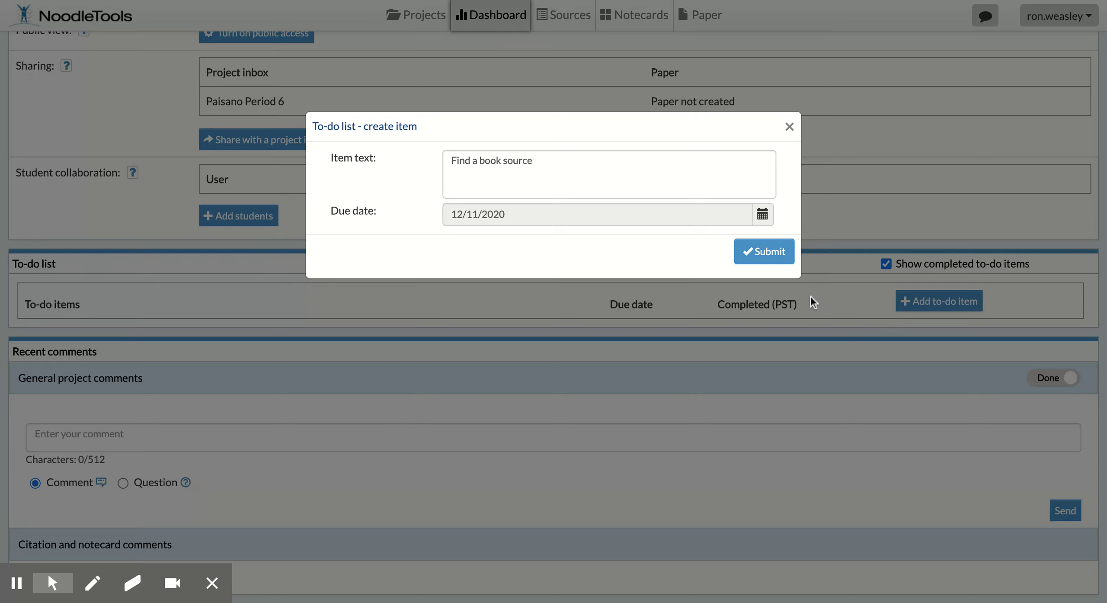
click(769, 255)
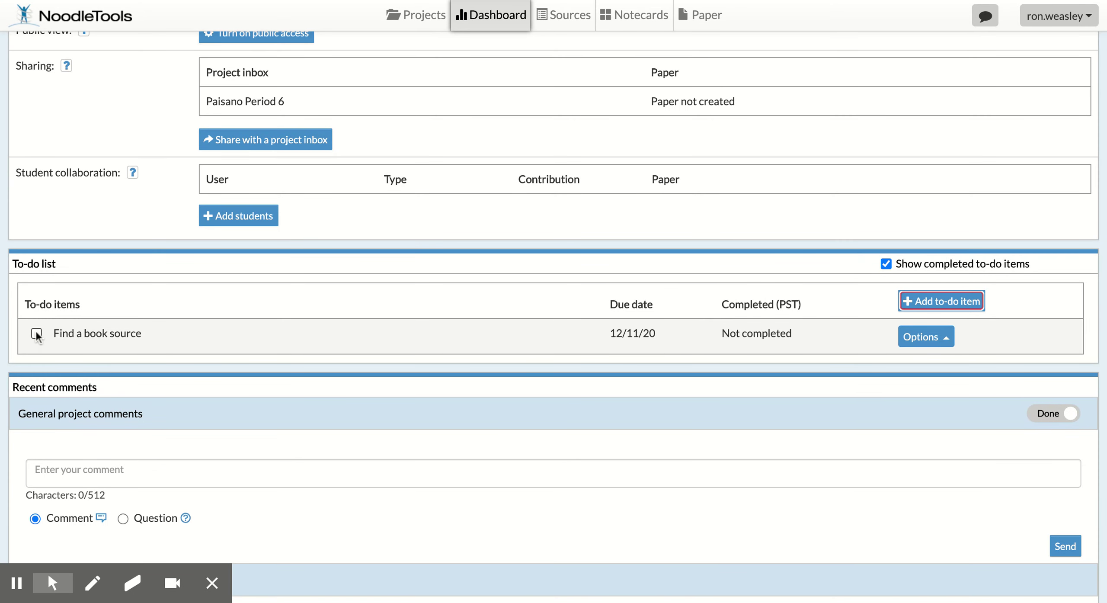
- Add the to-do item "Find and cite a database article." with a due date of 12/11/2020
click(930, 300)
text(Fin)
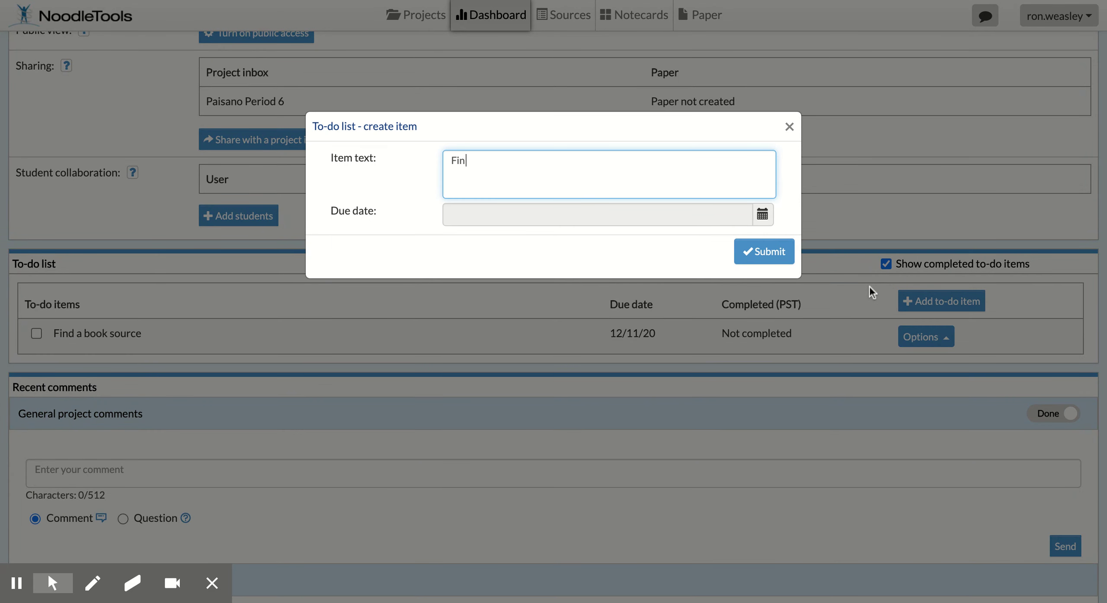
text(d and cite a database article.)
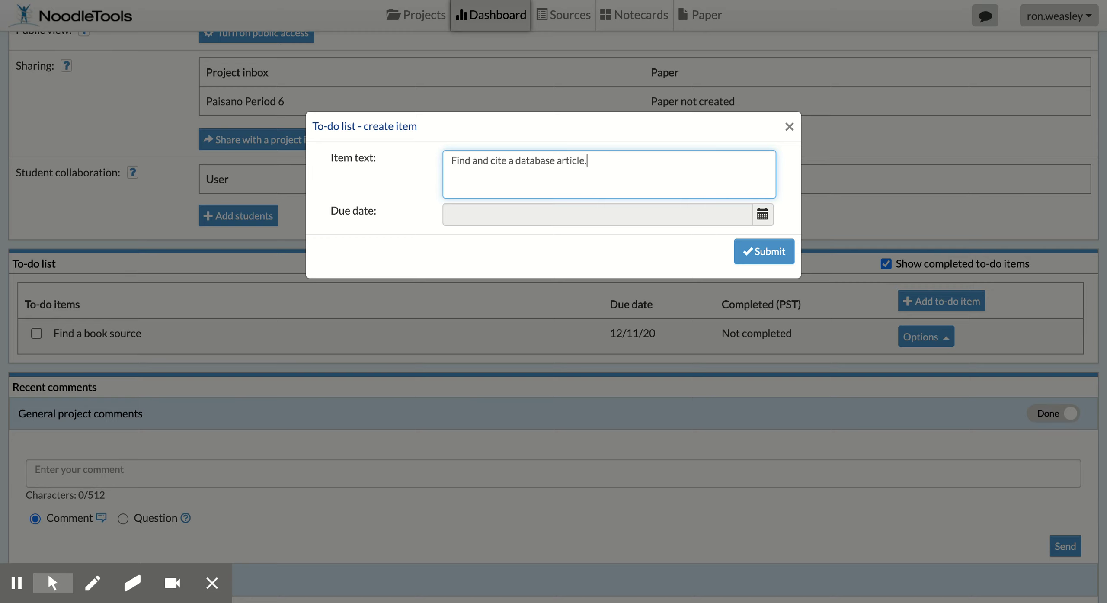
click(762, 214)
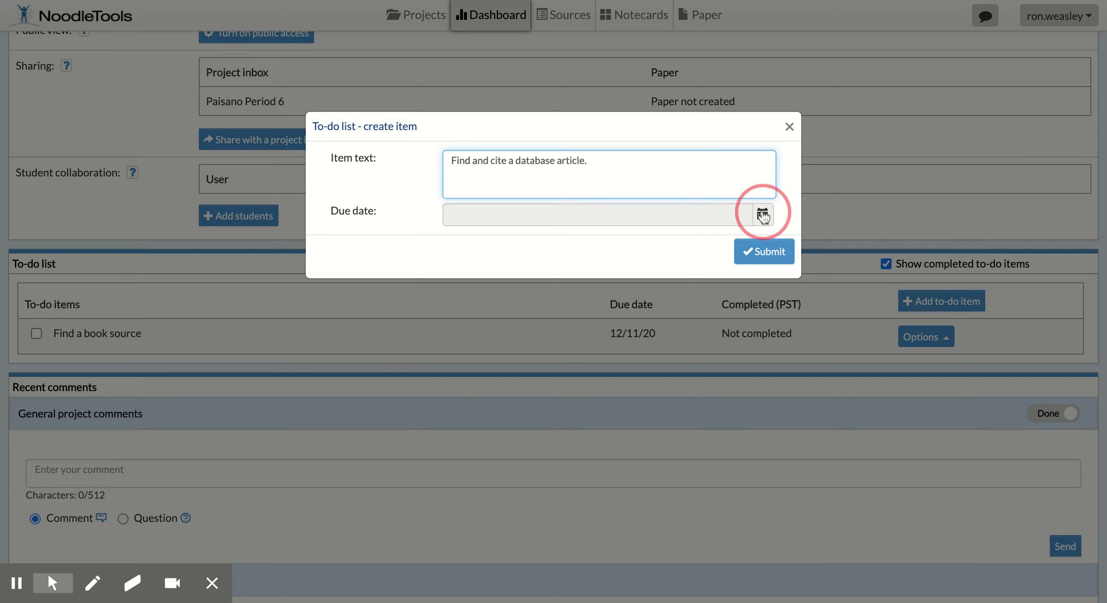
click(898, 318)
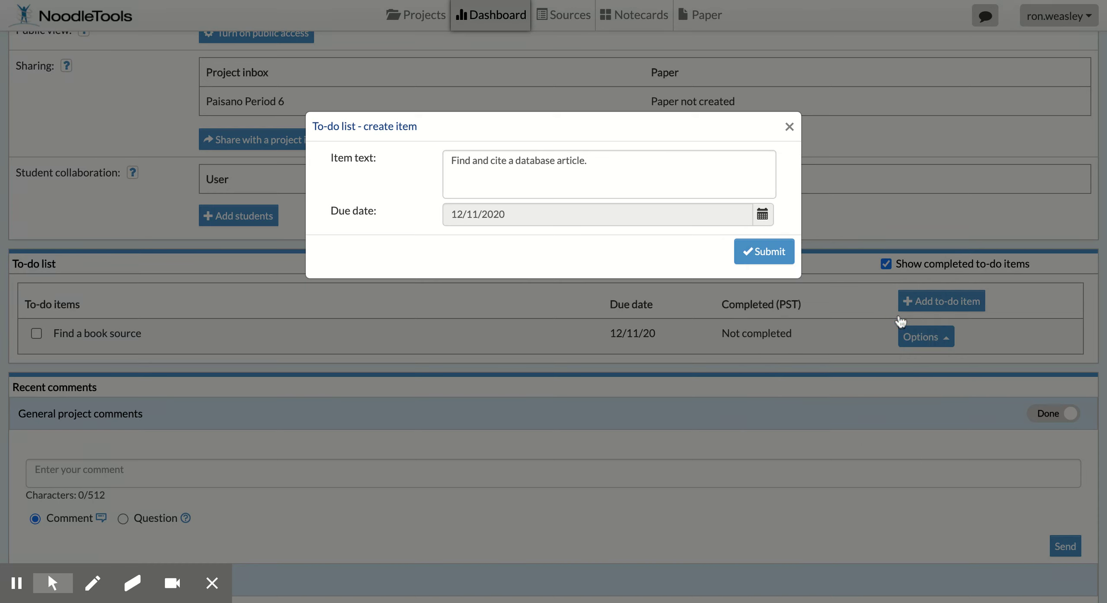
click(771, 256)
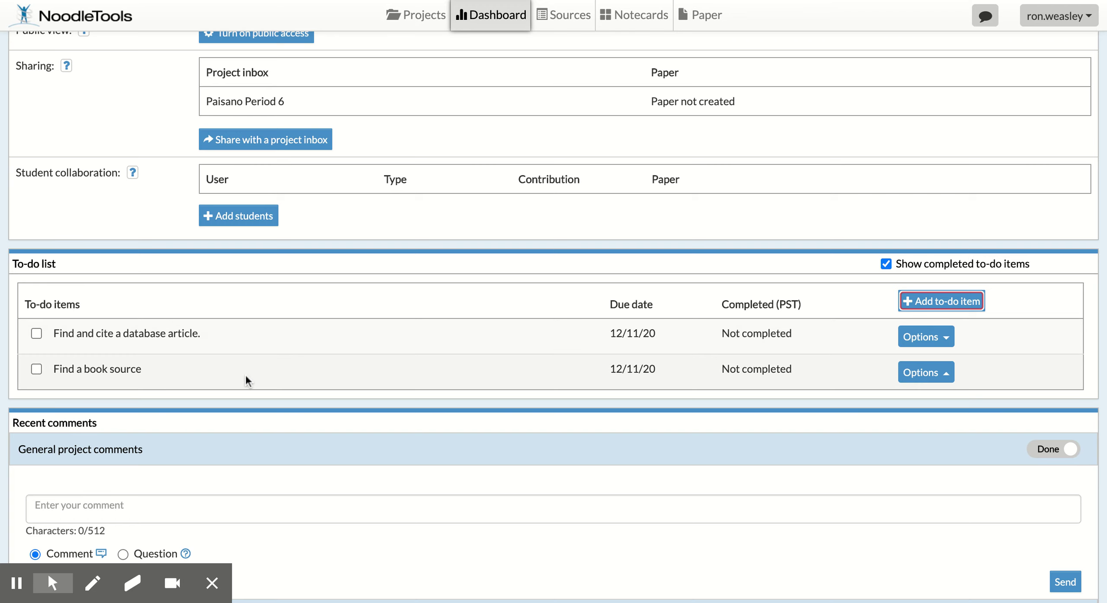
- Open the entry form for adding student collaborators and look over the rest of the project dashboard
scroll(316, 401, down, 1)
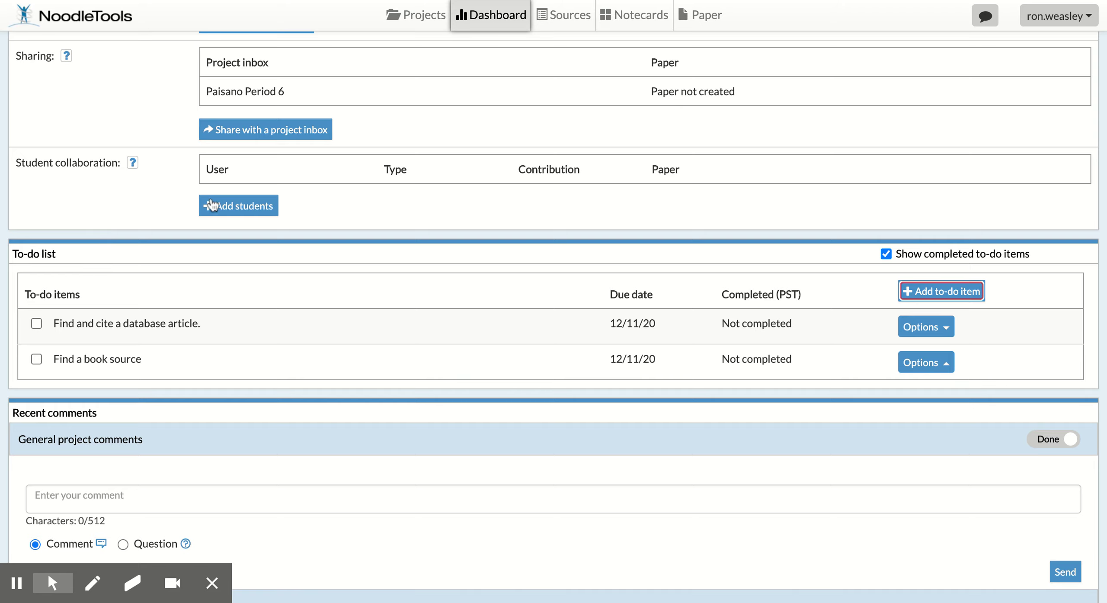
click(227, 208)
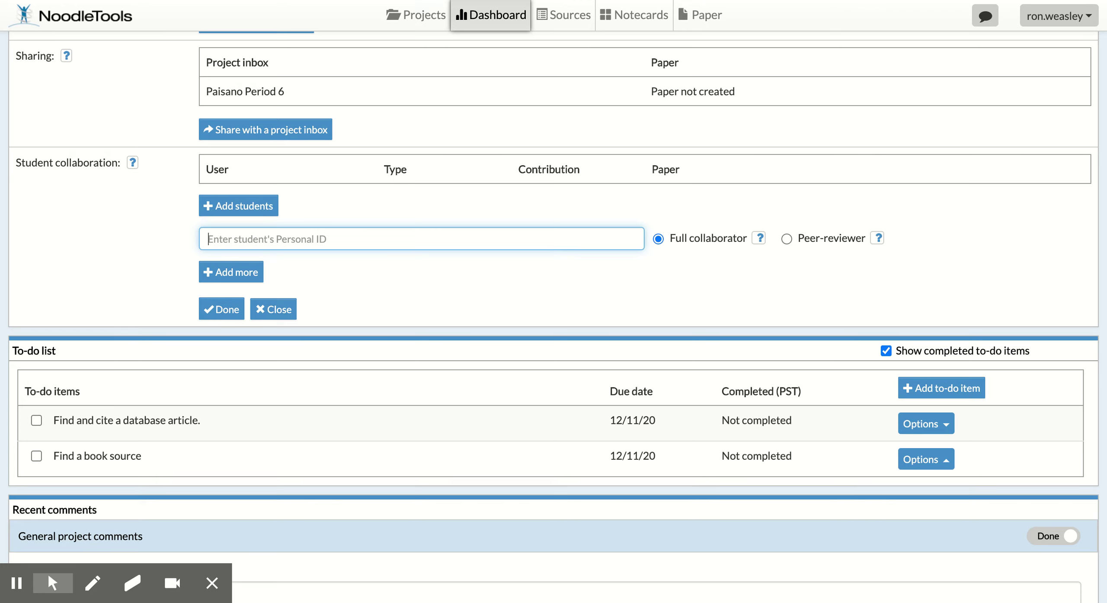
scroll(554, 316, down, 5)
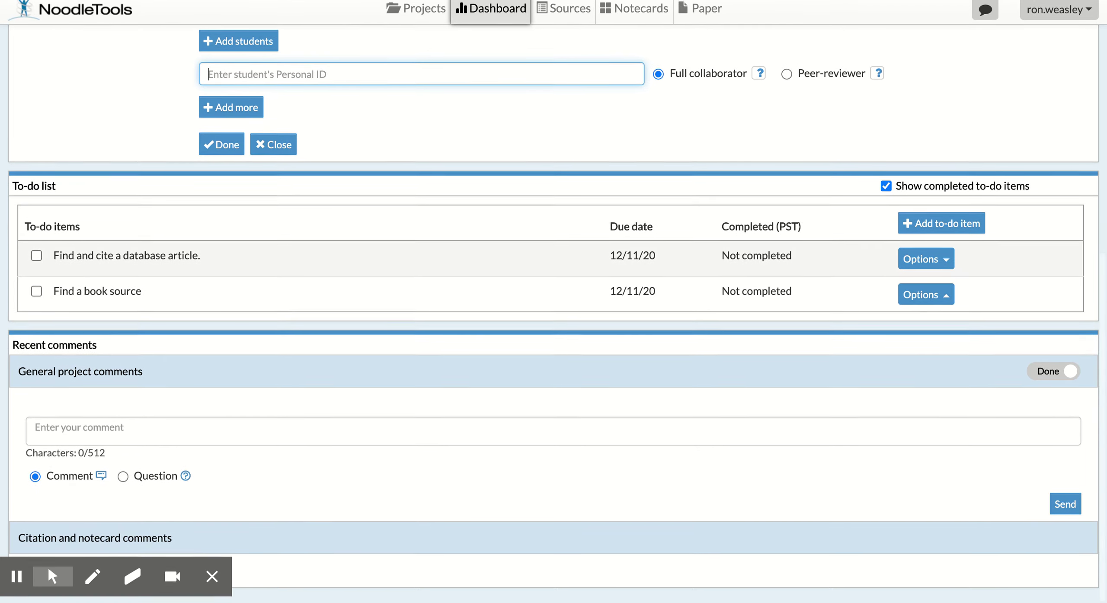
scroll(553, 302, up, 12)
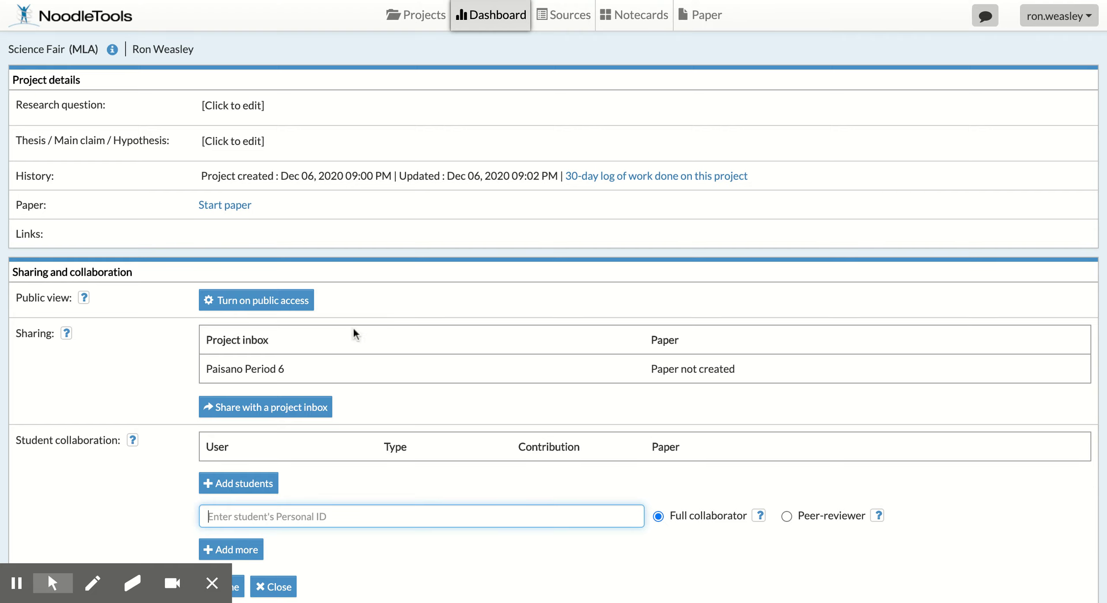
- View the project's Sources and Notecards areas, and return to the project list
click(567, 17)
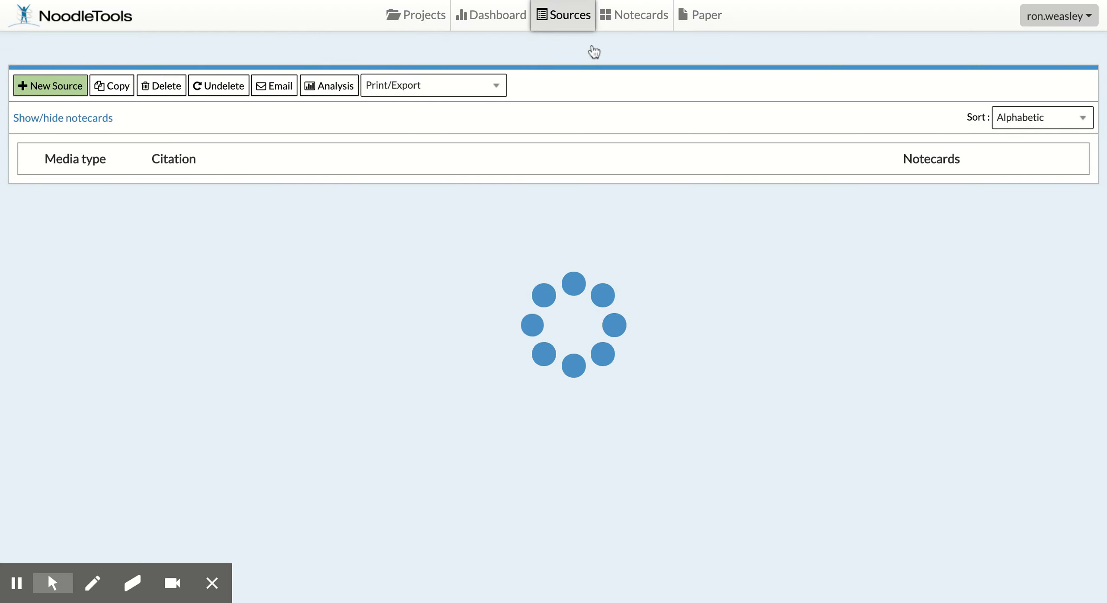
click(640, 21)
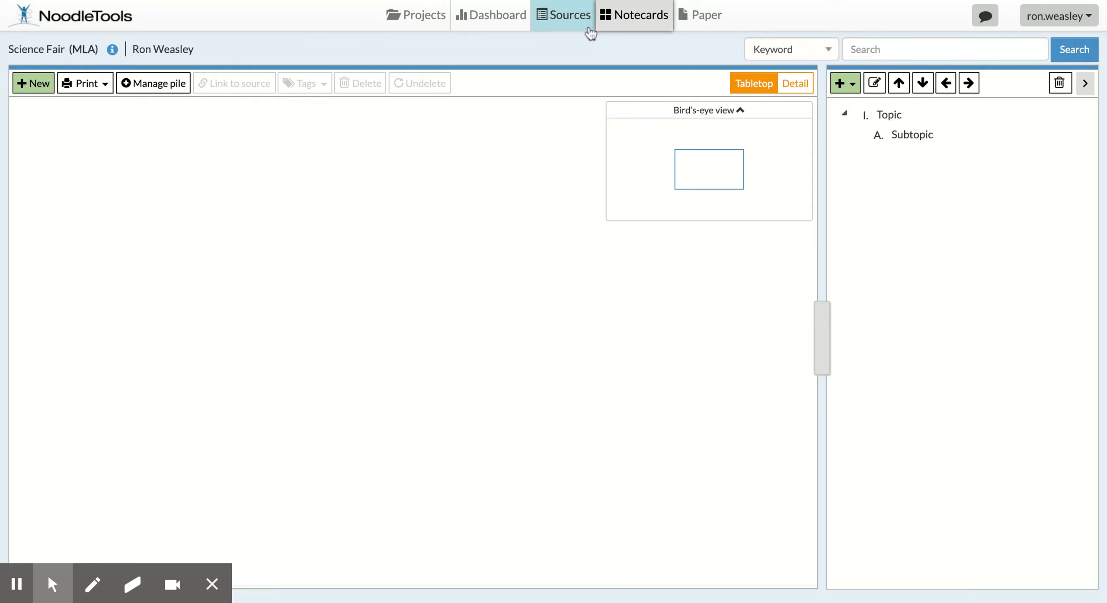
click(418, 16)
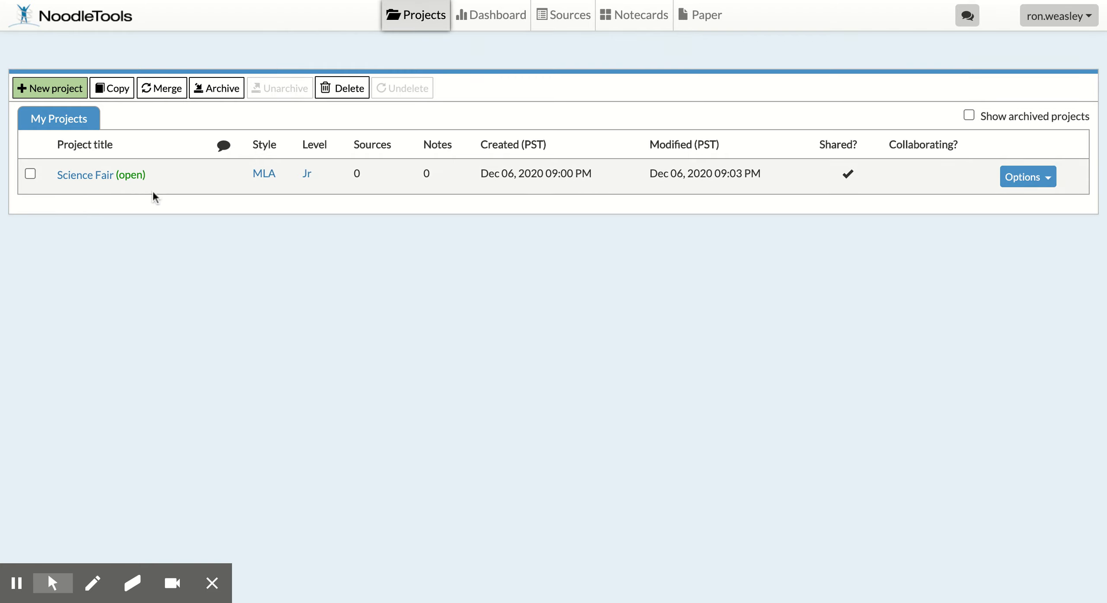
- Sign out of the account and sign back in with the personal ID and account password
click(1091, 30)
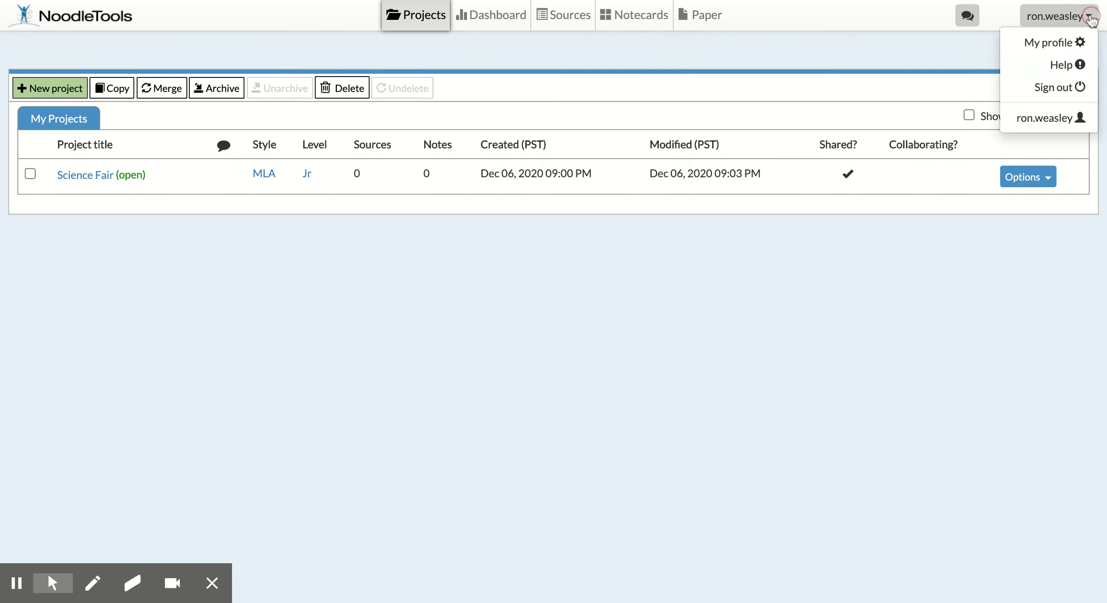
click(1064, 90)
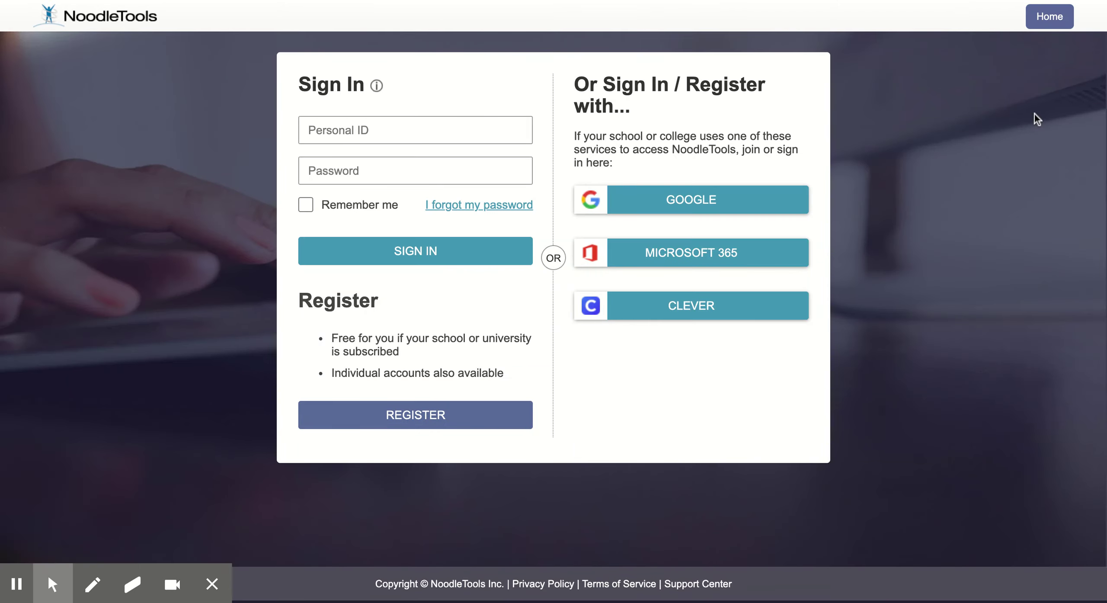
click(376, 137)
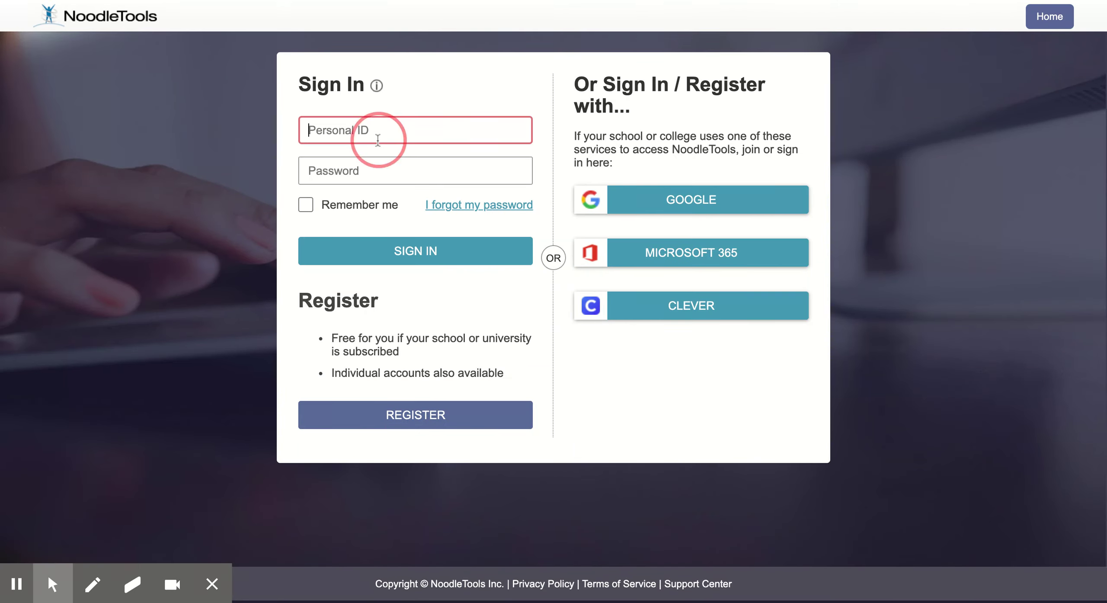
text(ron)
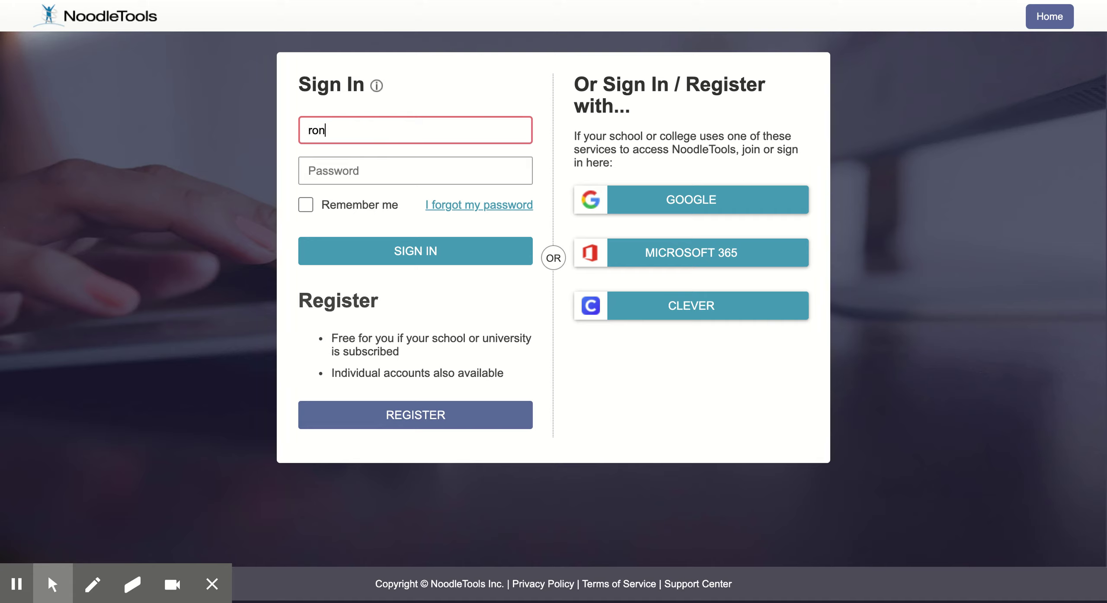
text(.weasley)
click(356, 172)
text(•••)
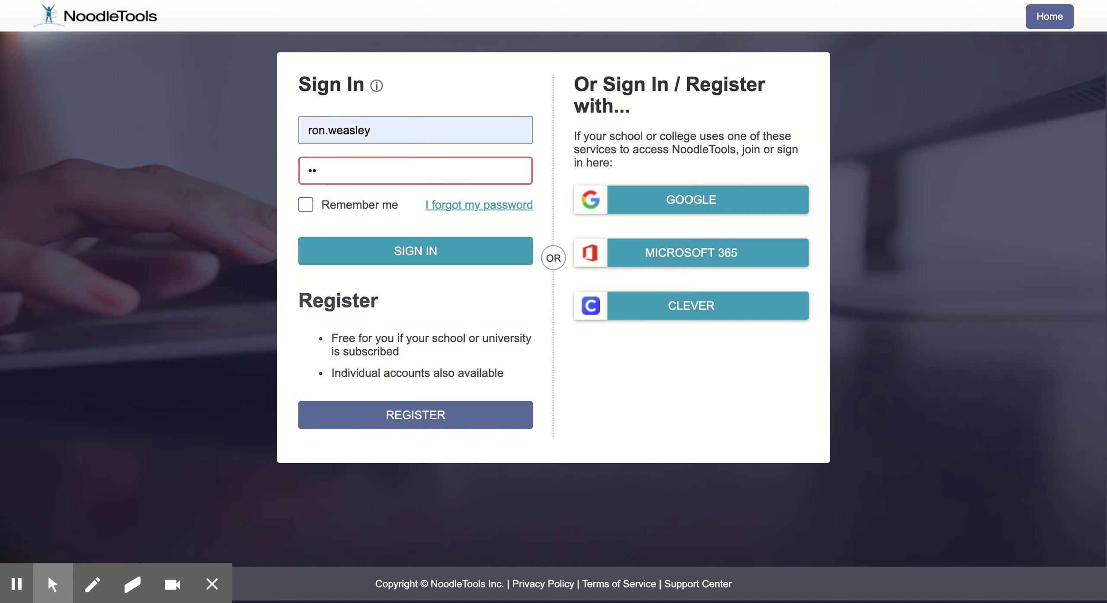
text(••••••••)
click(415, 253)
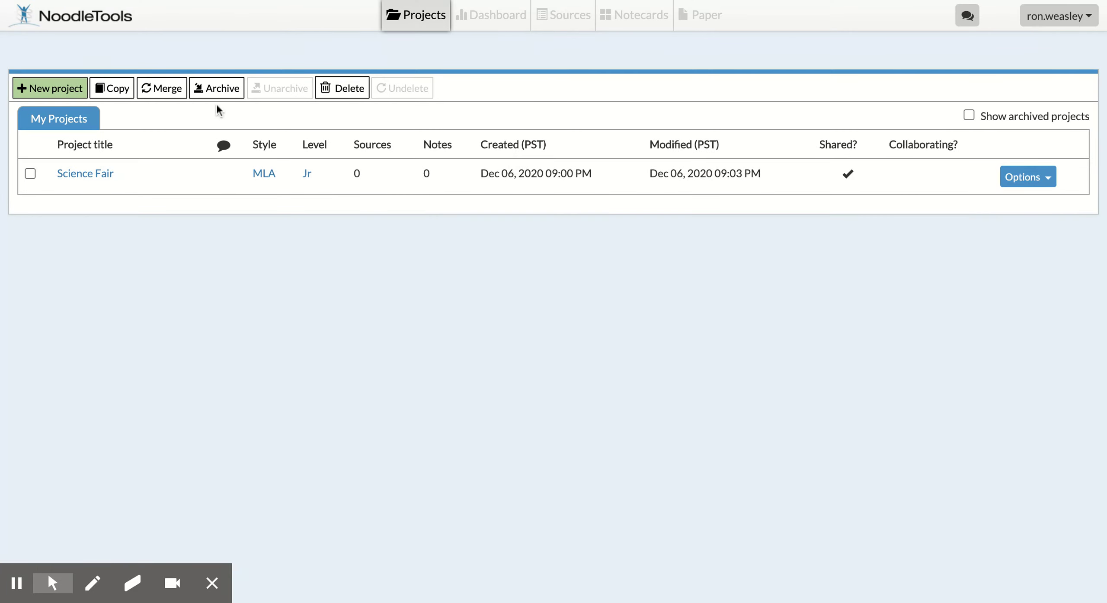
click(566, 21)
click(571, 19)
click(698, 19)
click(569, 26)
click(643, 22)
click(523, 27)
- Open the Science Fair project from the project list
click(94, 173)
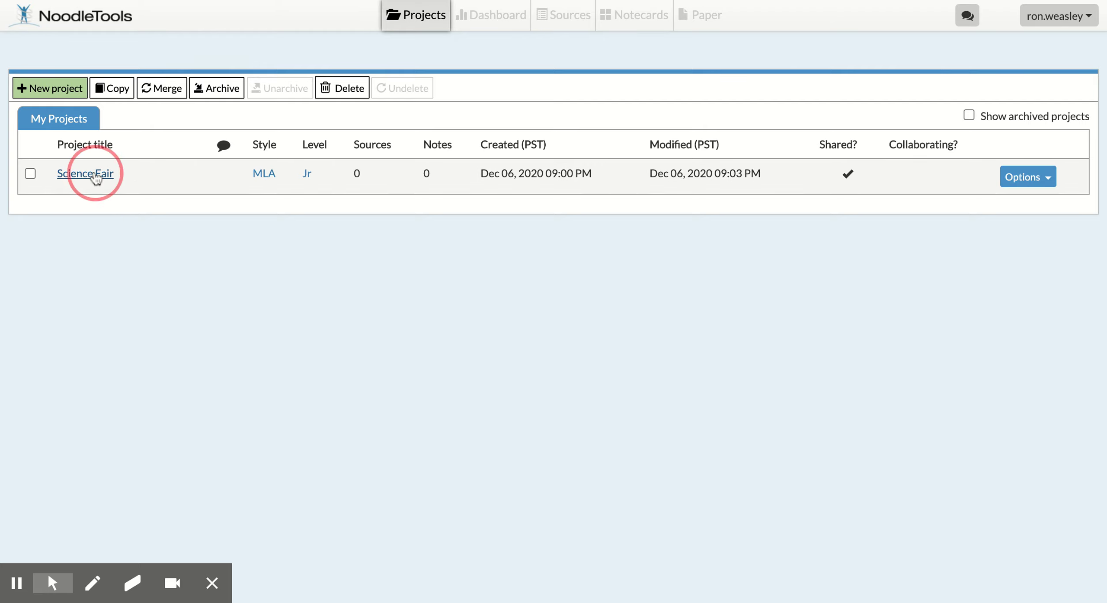